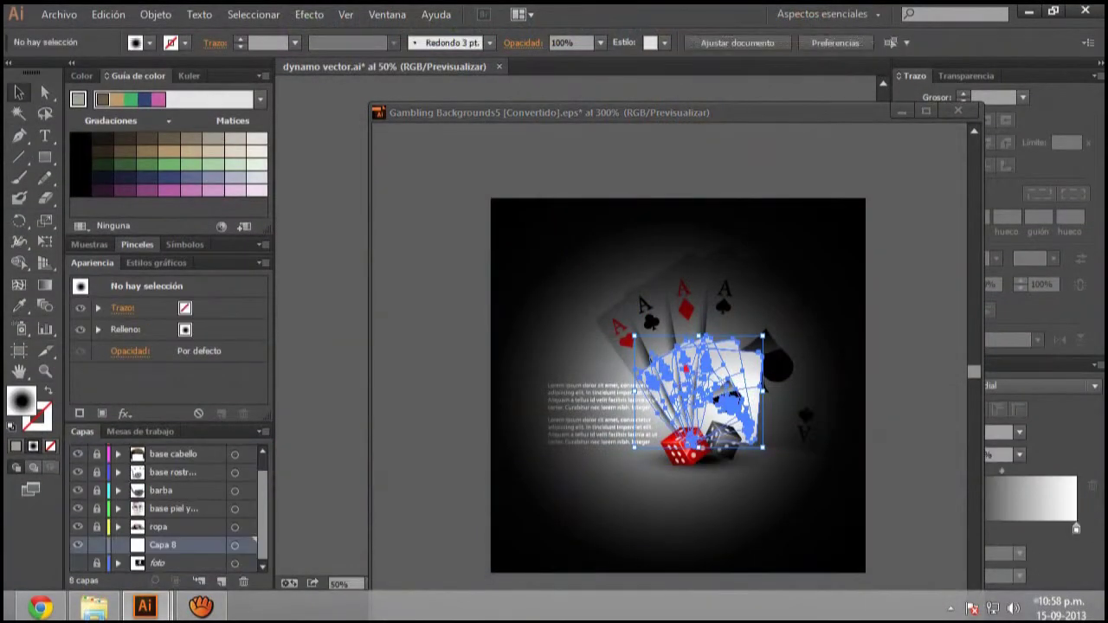
# Step: Place the fanned playing cards behind the portrait's head and set the red and black dice beside it
pyautogui.moveTo(709, 381)
pyautogui.mouseDown()
pyautogui.moveTo(519, 316)
pyautogui.moveTo(723, 212)
pyautogui.moveTo(712, 221)
pyautogui.mouseUp()
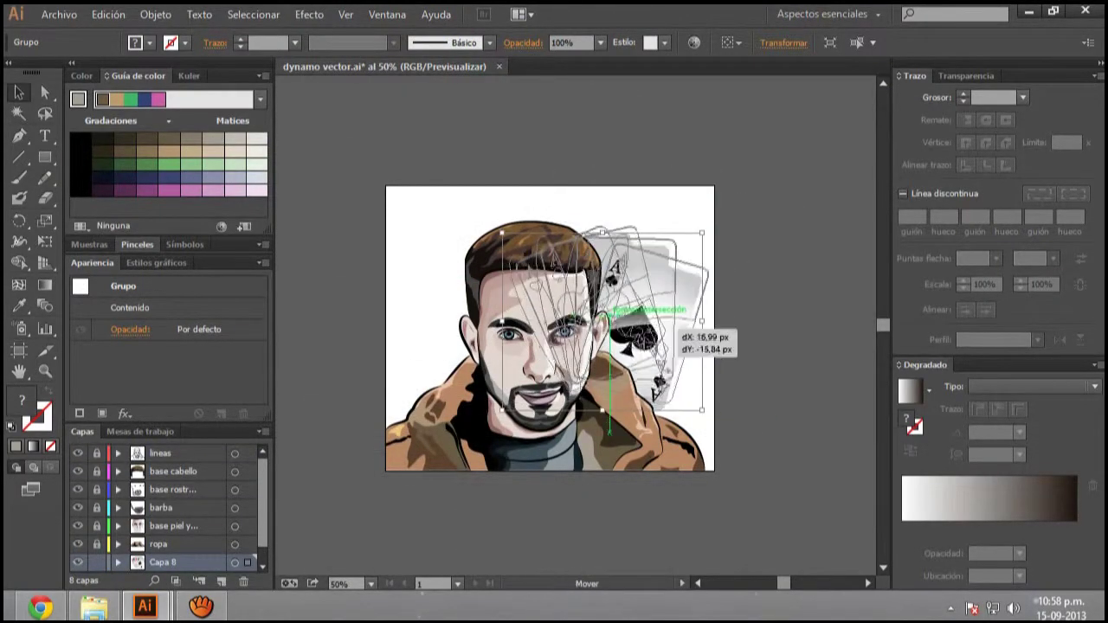
pyautogui.moveTo(676, 322)
pyautogui.mouseDown()
pyautogui.moveTo(455, 322)
pyautogui.moveTo(475, 329)
pyautogui.mouseUp()
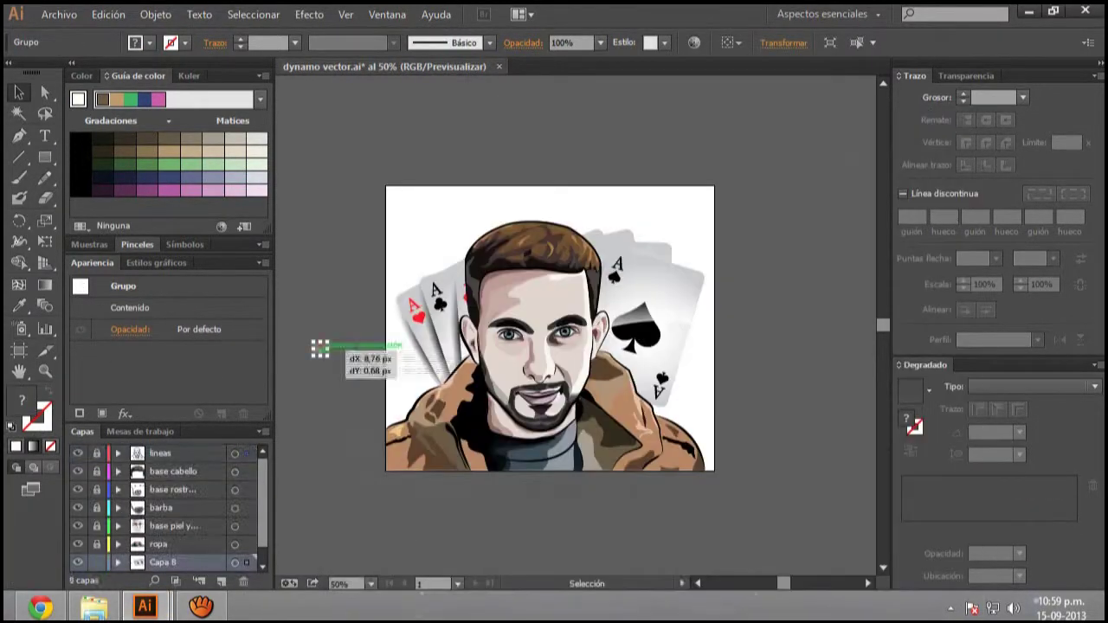
pyautogui.moveTo(717, 443)
pyautogui.mouseDown()
pyautogui.moveTo(487, 372)
pyautogui.moveTo(467, 393)
pyautogui.moveTo(693, 357)
pyautogui.mouseUp()
pyautogui.click(779, 260)
# Step: Finish placing the red dice and save the artwork as 'dynamo vector'
pyautogui.click(428, 368)
pyautogui.hotkey('ctrl', 'shift', 'a')
pyautogui.hotkey('ctrl', 'shift', 's')
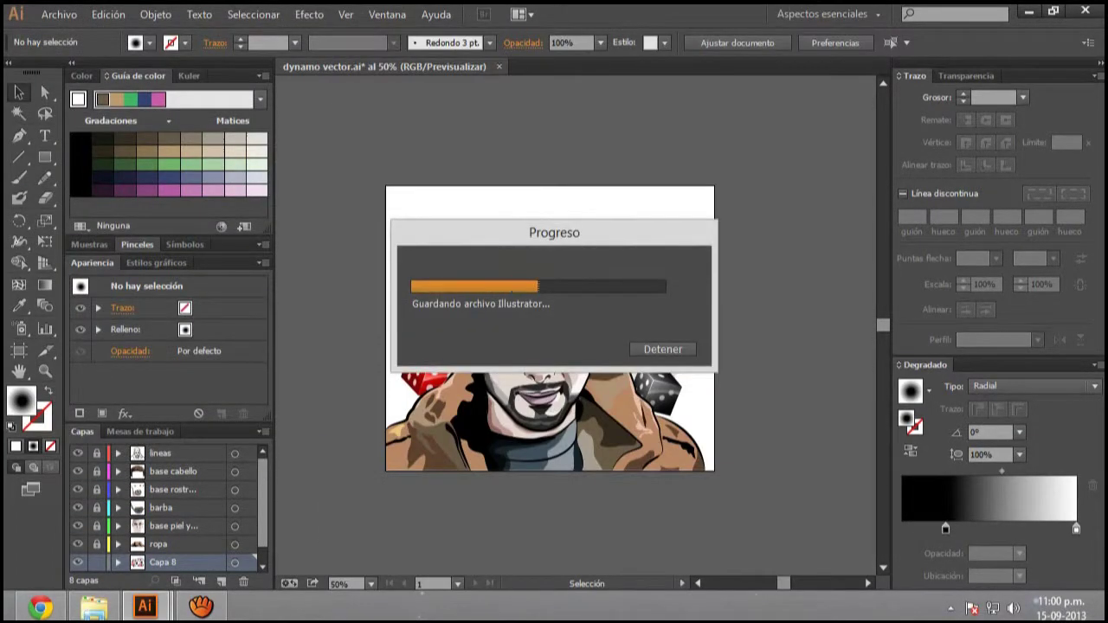
# Step: Export the 'dynamo vector' artwork as a PNG (*.PNG) image
pyautogui.click(59, 13)
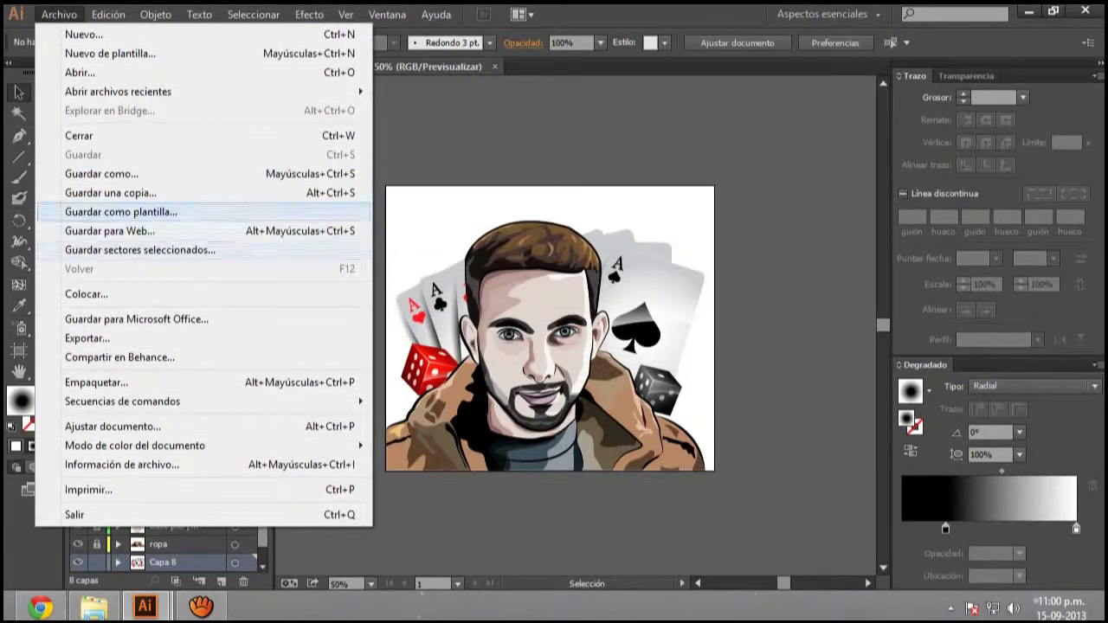
pyautogui.click(87, 337)
pyautogui.press('Return')
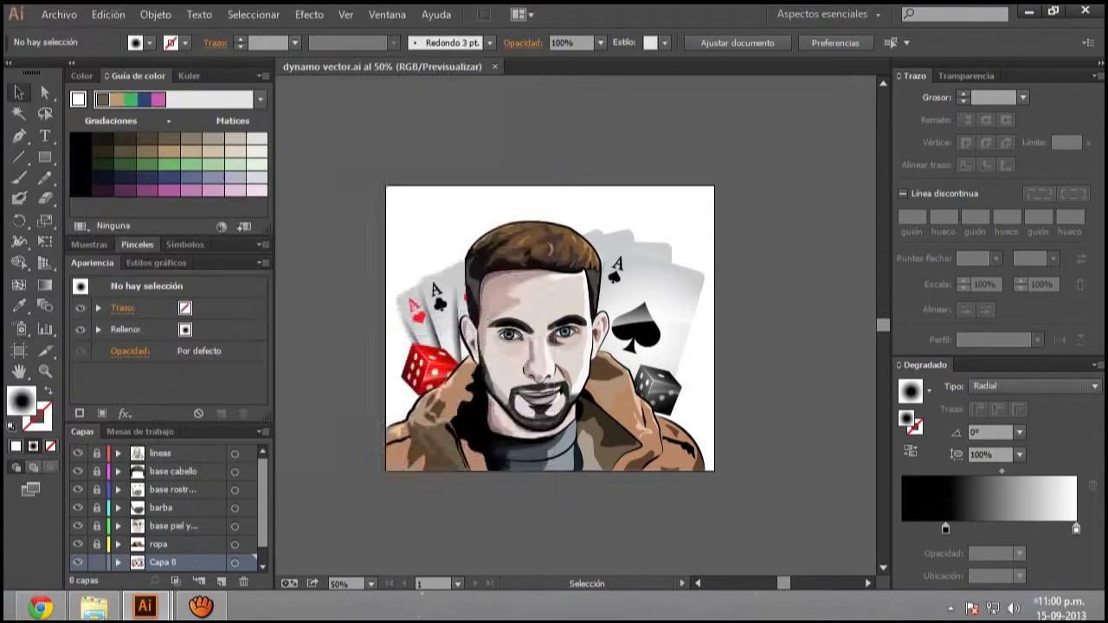
pyautogui.click(44, 12)
pyautogui.click(74, 336)
pyautogui.click(329, 349)
pyautogui.click(148, 509)
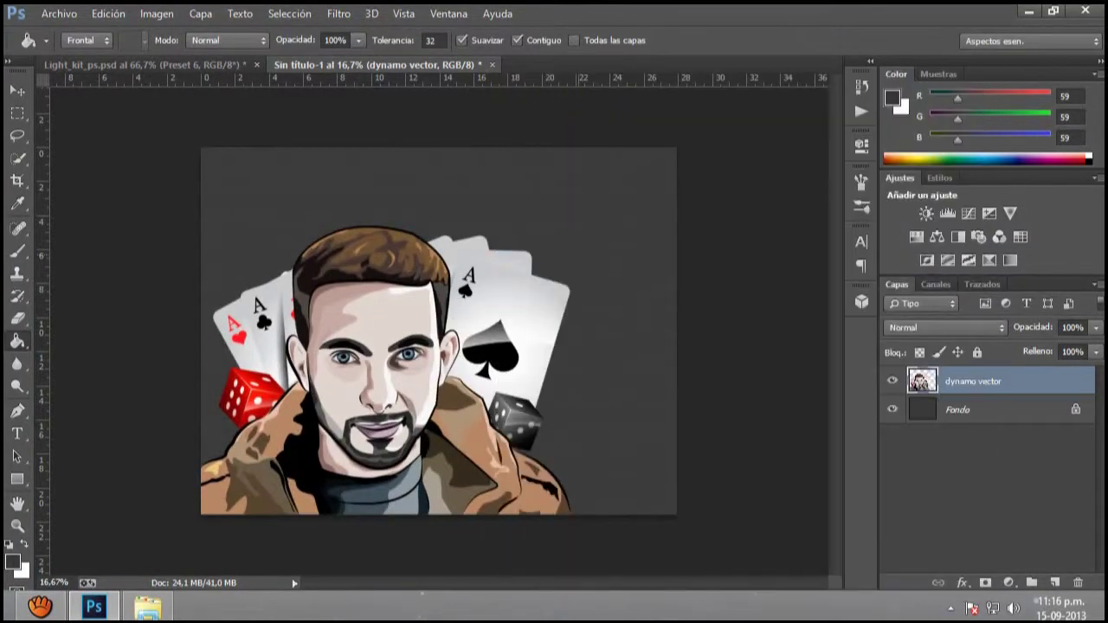
# Step: Add a new empty layer beneath the portrait and pick a smaller brush
pyautogui.click(1054, 581)
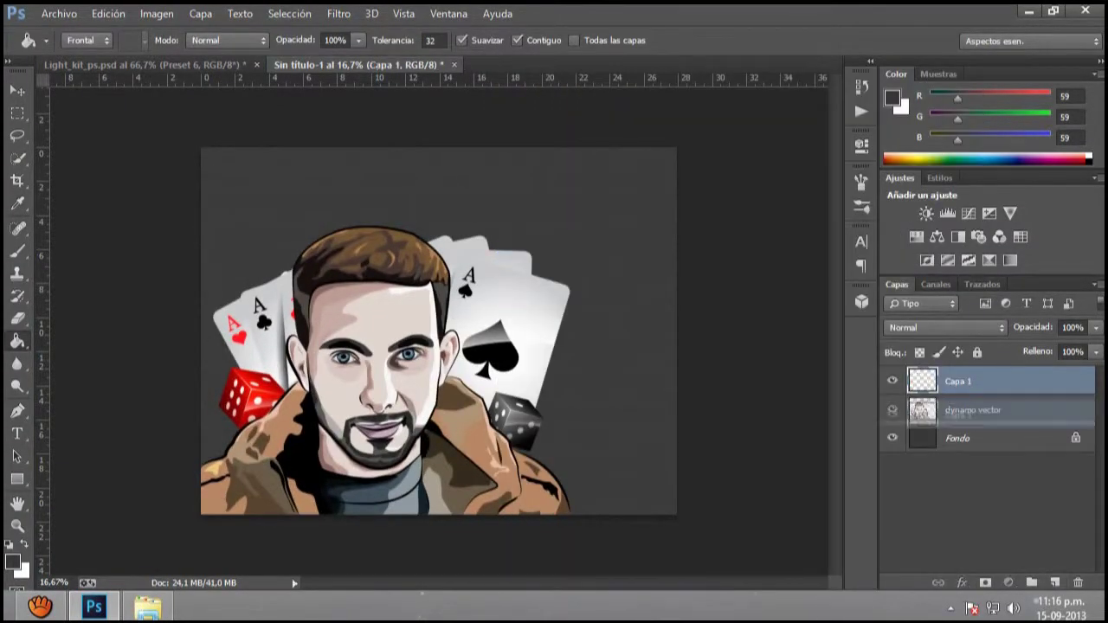
pyautogui.hotkey('ctrl', '[')
pyautogui.press('b')
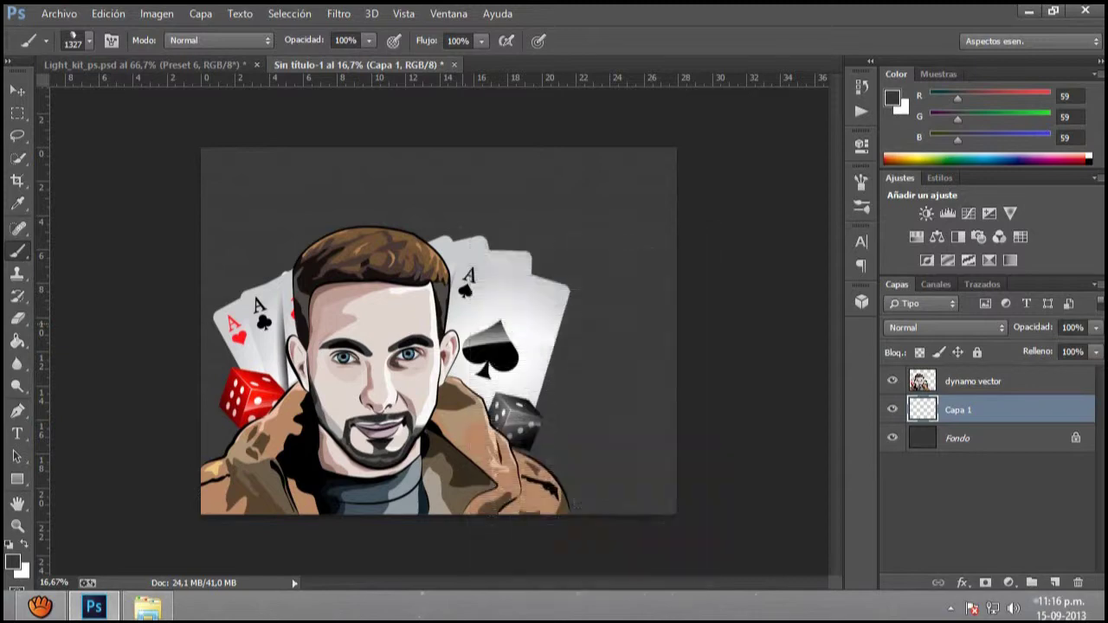
pyautogui.rightClick(459, 228)
pyautogui.press('Return')
# Step: Paint red splatters using brush tips 2495, 2353 and 2079 at reduced sizes
pyautogui.click(12, 561)
pyautogui.click(1027, 228)
pyautogui.rightClick(291, 228)
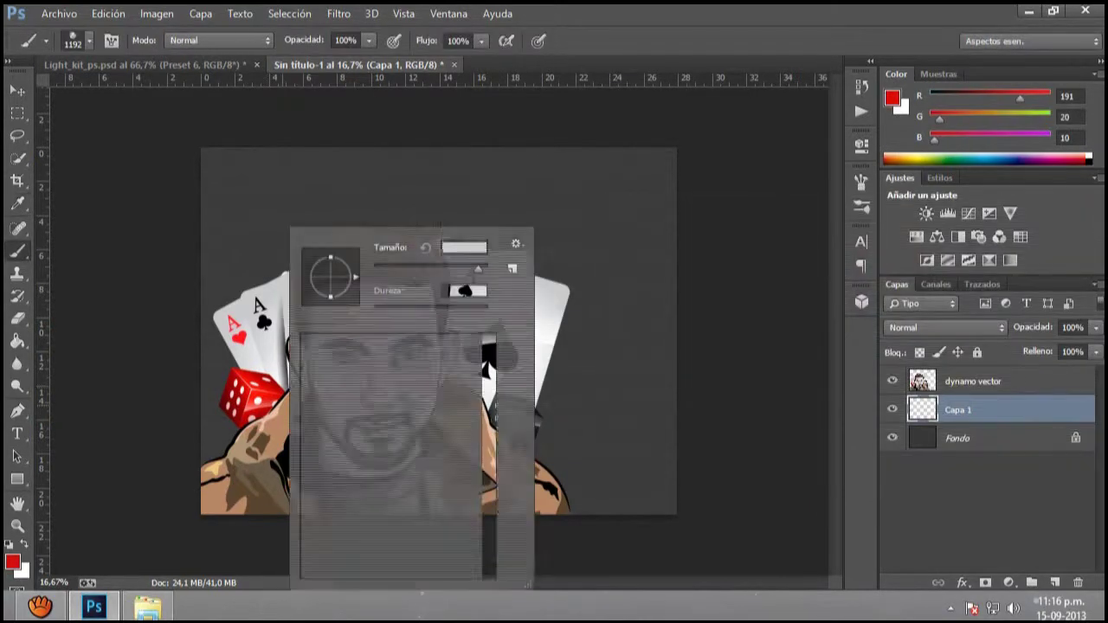
pyautogui.click(397, 562)
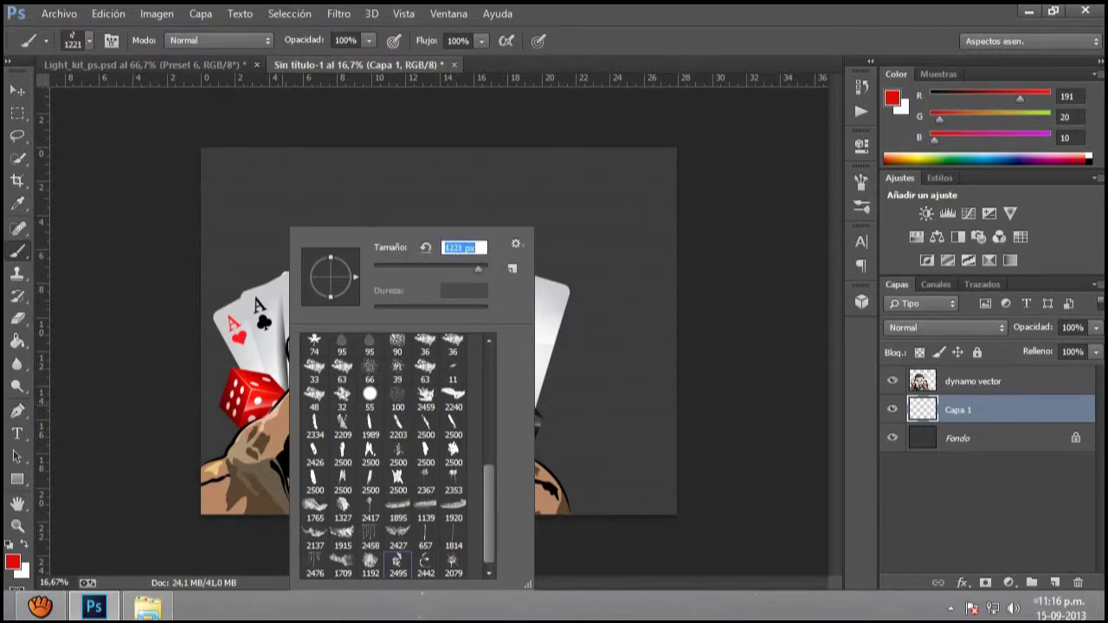
pyautogui.rightClick(319, 228)
pyautogui.click(480, 480)
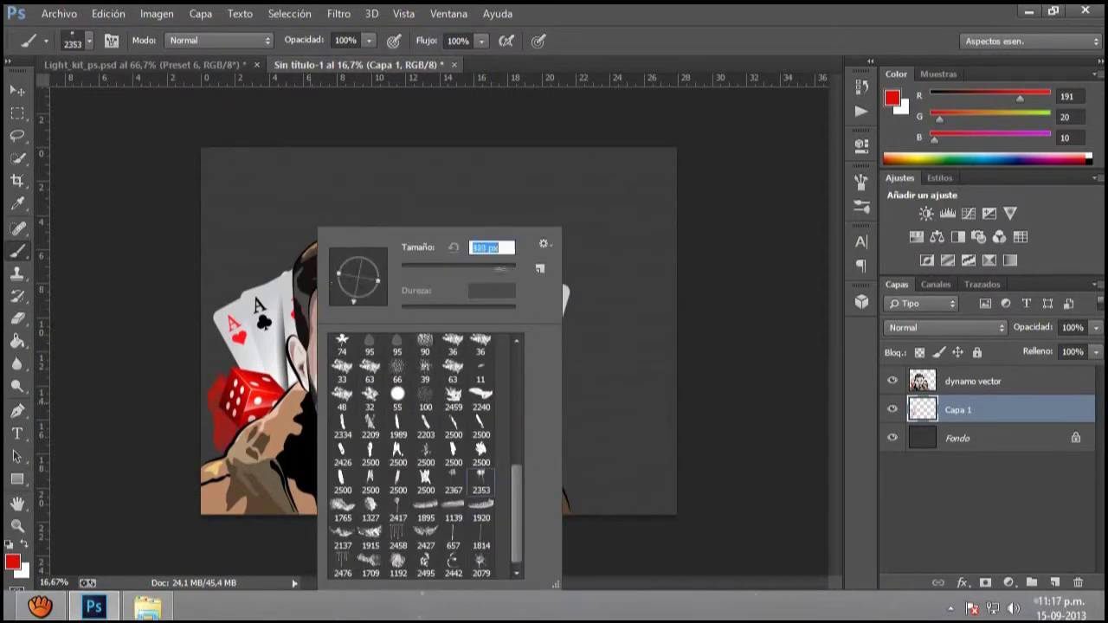
pyautogui.press('Return')
pyautogui.rightClick(240, 227)
pyautogui.click(402, 562)
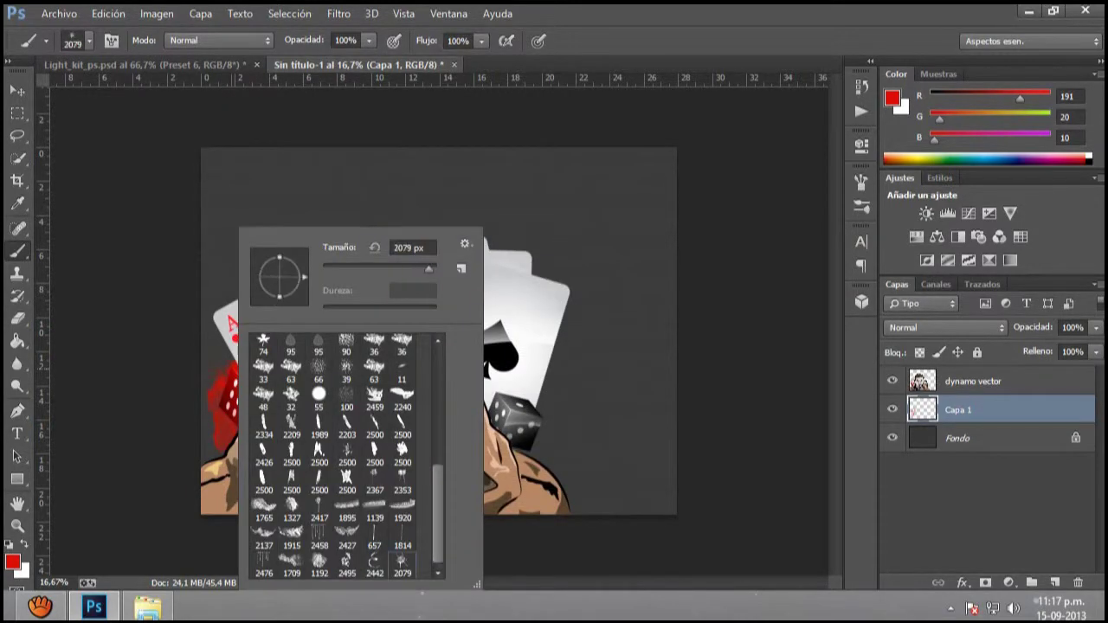
pyautogui.press('Return')
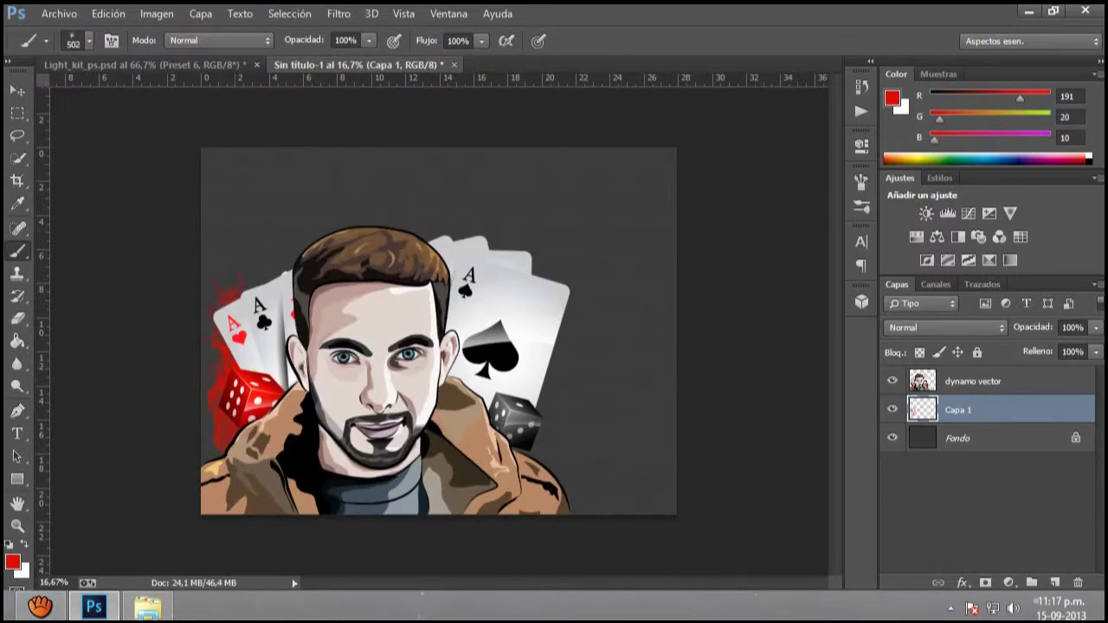
# Step: Reset the paint colour to black and stamp a dark brush mark right of the cards
pyautogui.press('i')
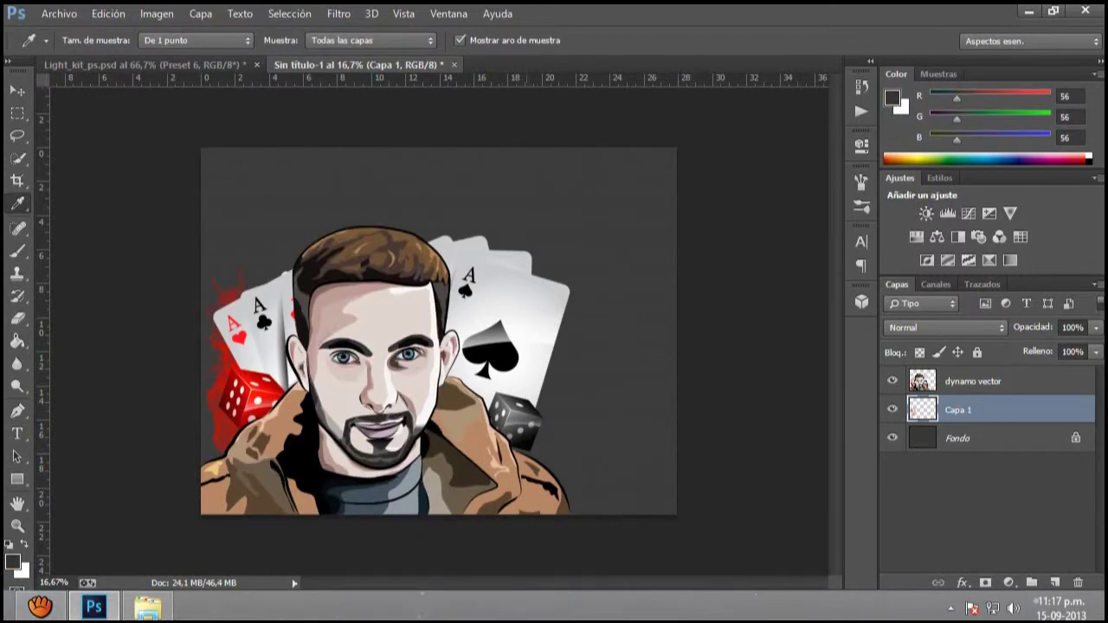
pyautogui.press('b')
pyautogui.rightClick(597, 227)
pyautogui.press('Return')
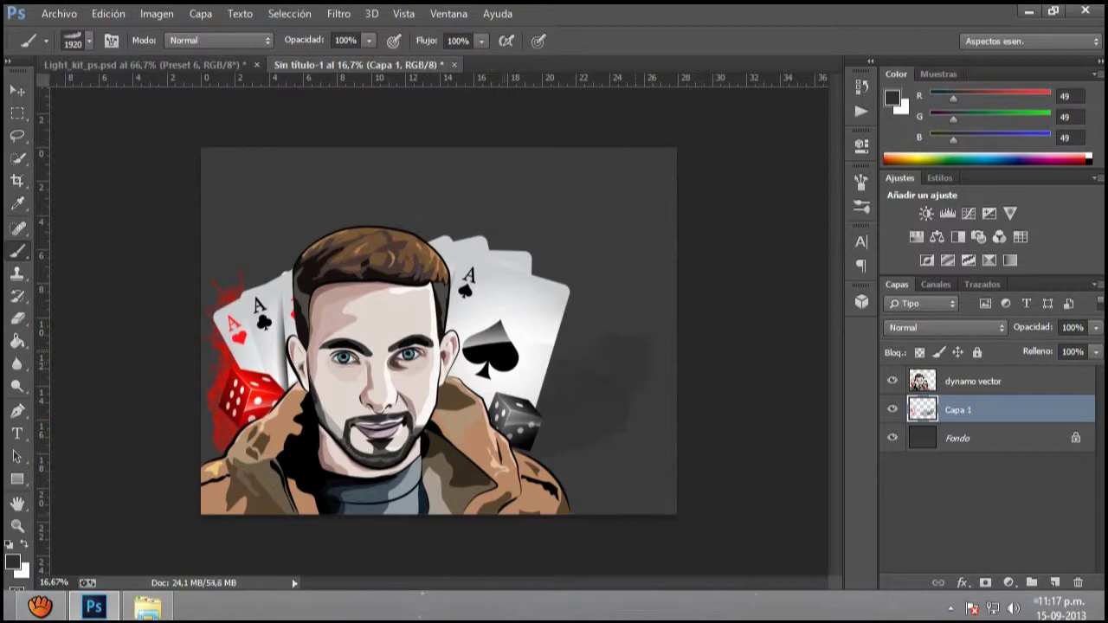
pyautogui.press('d')
pyautogui.rightClick(481, 228)
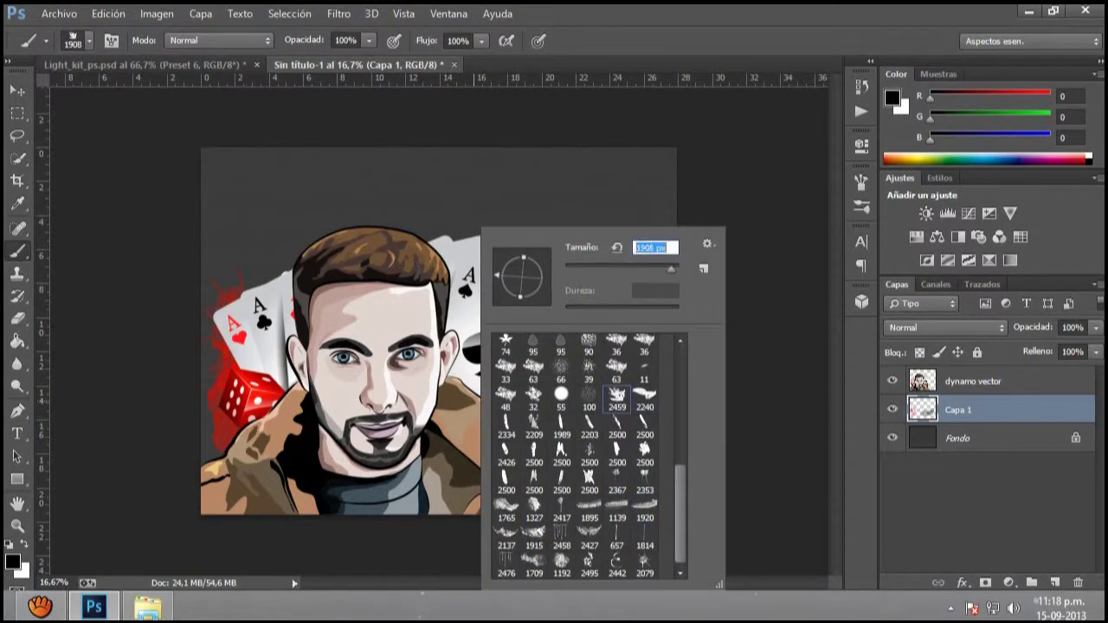
pyautogui.press('Return')
pyautogui.click(568, 407)
# Step: Paint with 878 px brush tips 2417 and 2427, lowering brush opacity to 69%
pyautogui.rightClick(486, 228)
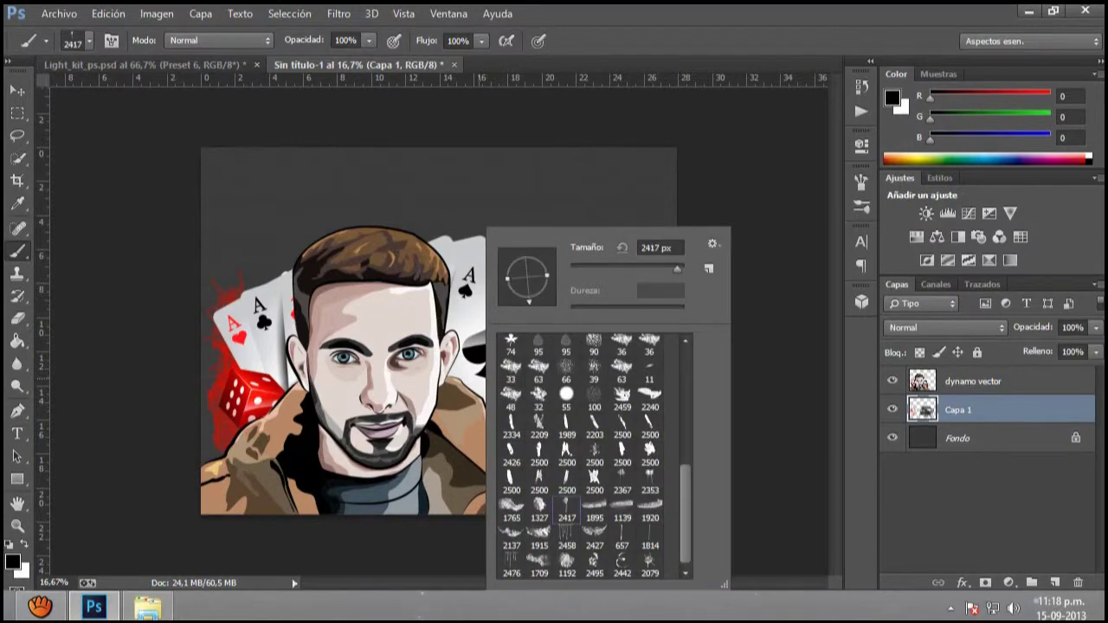
pyautogui.write('878')
pyautogui.press('Return')
pyautogui.click(489, 363)
pyautogui.rightClick(578, 227)
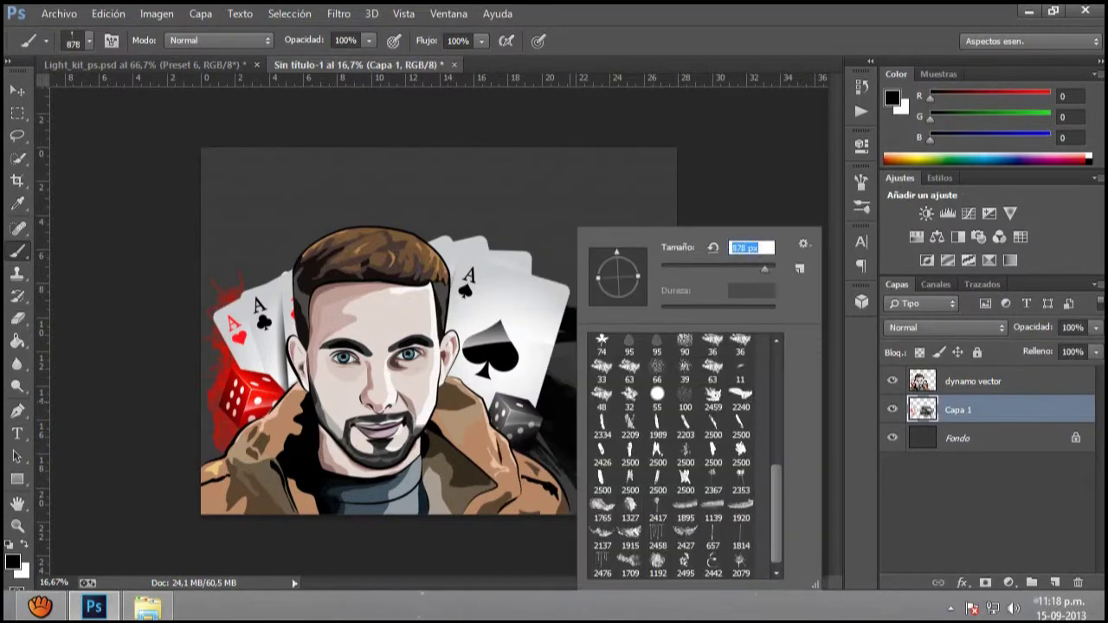
pyautogui.doubleClick(684, 531)
pyautogui.rightClick(583, 228)
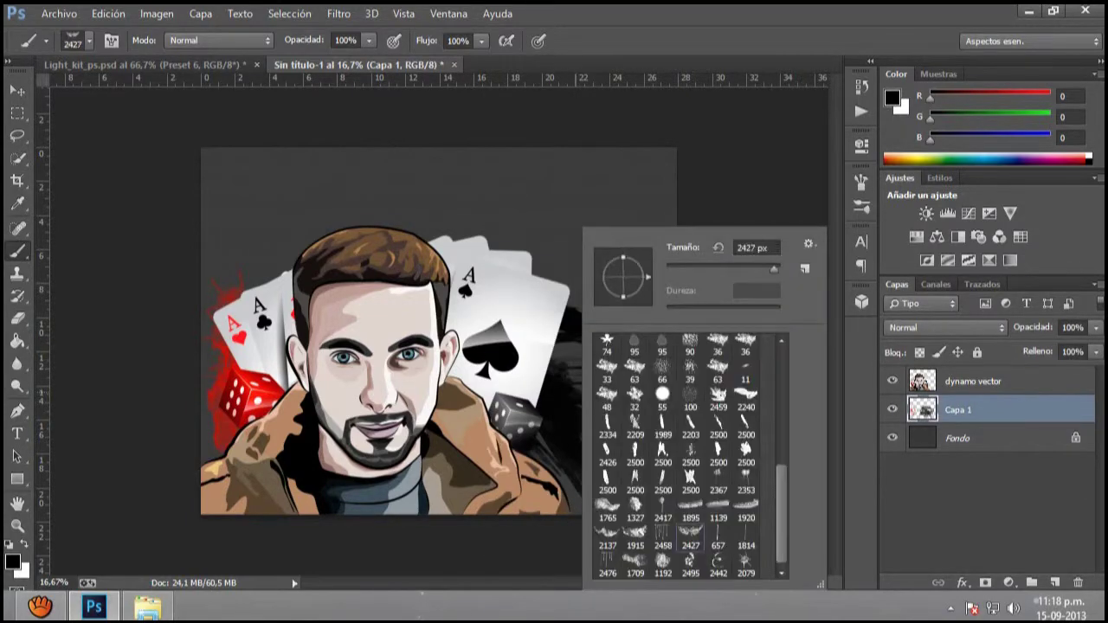
pyautogui.press('Return')
pyautogui.press('6')
pyautogui.press('9')
# Step: Set the brush size to 1221 px, reselect the painted layer and float the poster window
pyautogui.rightClick(561, 227)
pyautogui.write('1221')
pyautogui.press('Return')
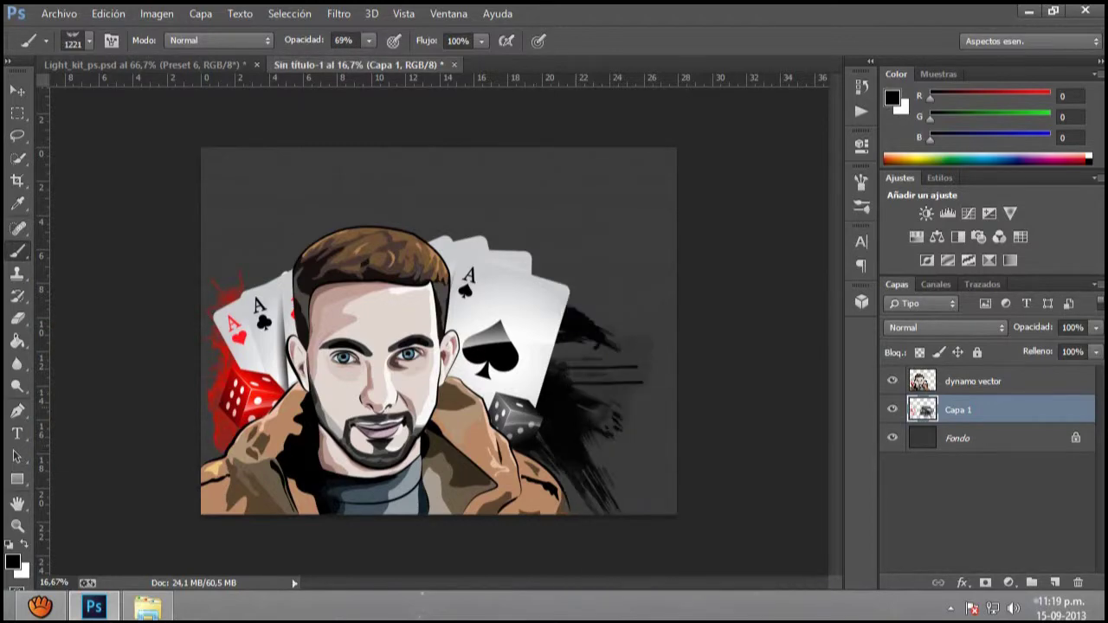
pyautogui.hotkey('alt', ']')
pyautogui.hotkey('alt', '[')
pyautogui.moveTo(359, 65)
pyautogui.mouseDown()
pyautogui.moveTo(239, 142)
pyautogui.moveTo(303, 65)
pyautogui.mouseUp()
# Step: Copy the Light Kit's Preset 6 lighting group into the poster and close the light kit file
pyautogui.click(143, 65)
pyautogui.moveTo(142, 65)
pyautogui.mouseDown()
pyautogui.moveTo(221, 130)
pyautogui.moveTo(213, 211)
pyautogui.mouseUp()
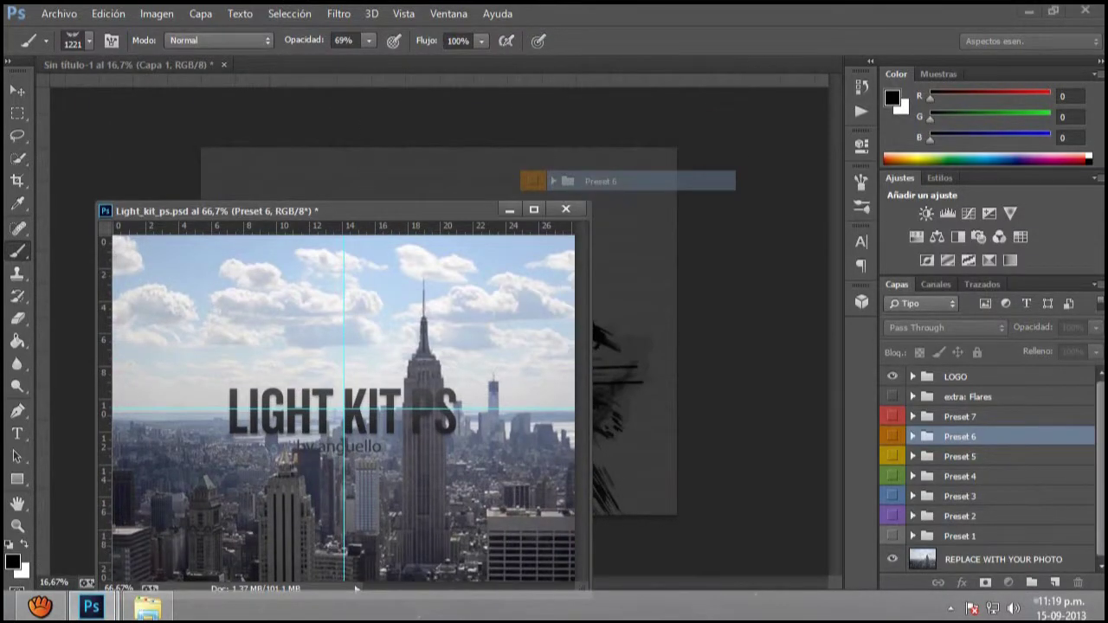
pyautogui.moveTo(533, 181); pyautogui.dragTo(532, 181)
pyautogui.click(356, 589)
pyautogui.hotkey('ctrl', 's')
pyautogui.hotkey('ctrl', 'w')
# Step: Move Preset 6 to the top of the layers, make it visible and set 31% opacity
pyautogui.hotkey('ctrl', 'shift', ']')
pyautogui.click(892, 377)
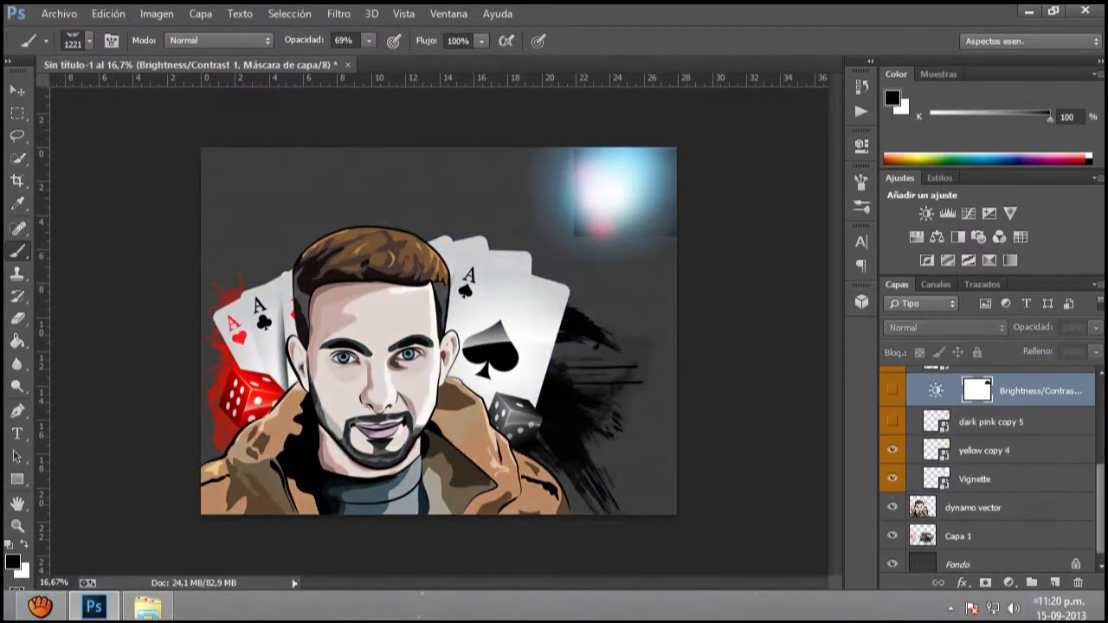
pyautogui.moveTo(1096, 327); pyautogui.dragTo(1036, 346)
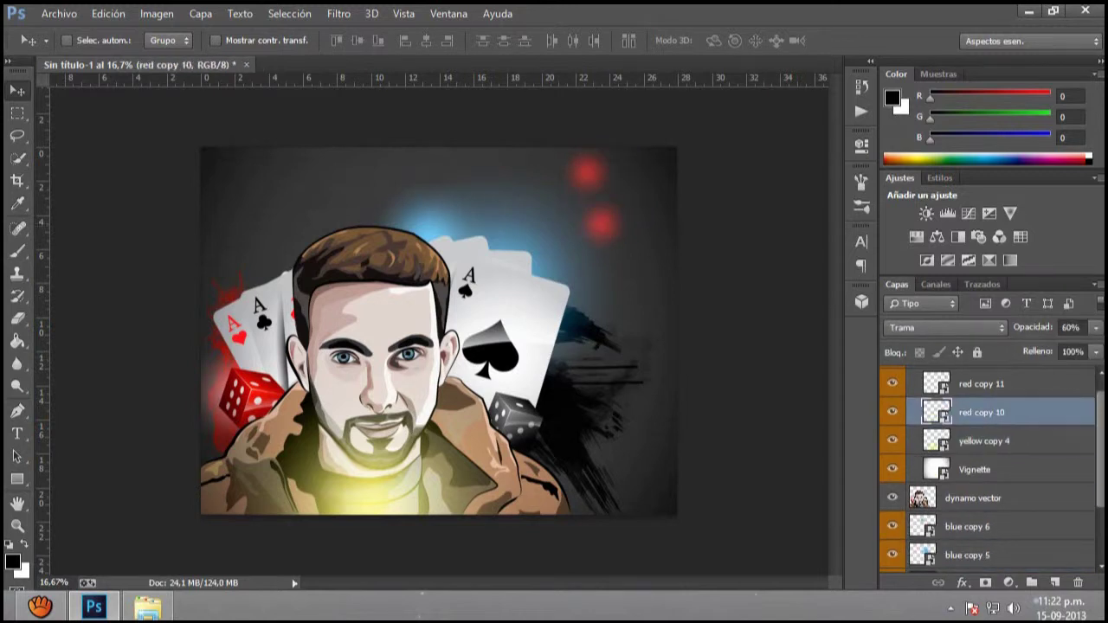
# Step: Put the red glow behind the portrait and set the yellow glow copy to Soft Light (Luz suave)
pyautogui.moveTo(916, 509); pyautogui.dragTo(916, 511)
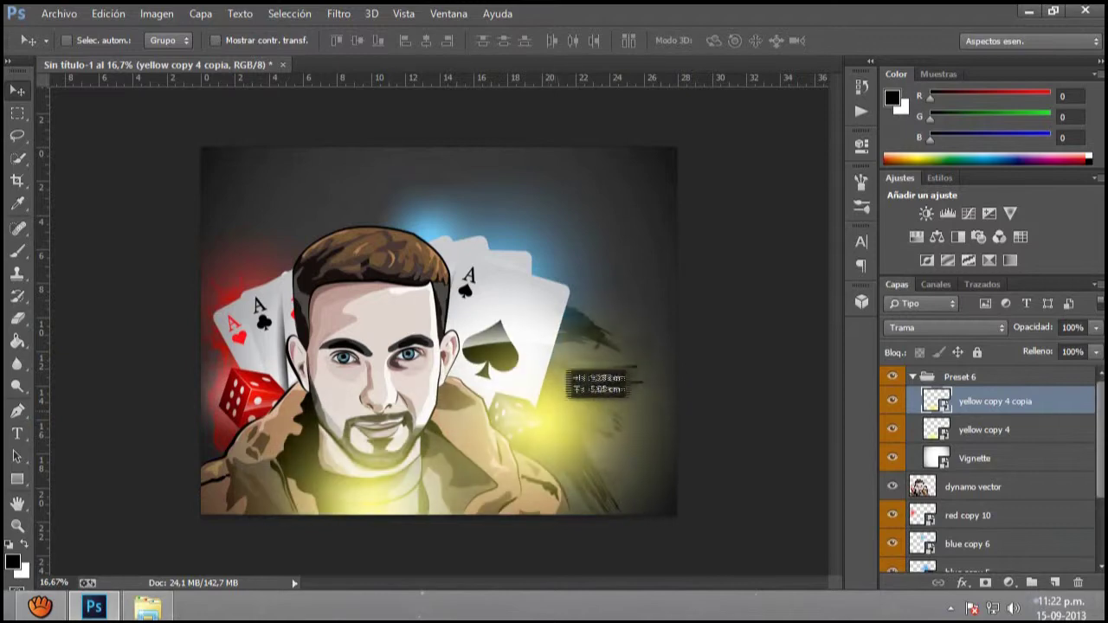
pyautogui.click(944, 328)
pyautogui.click(918, 240)
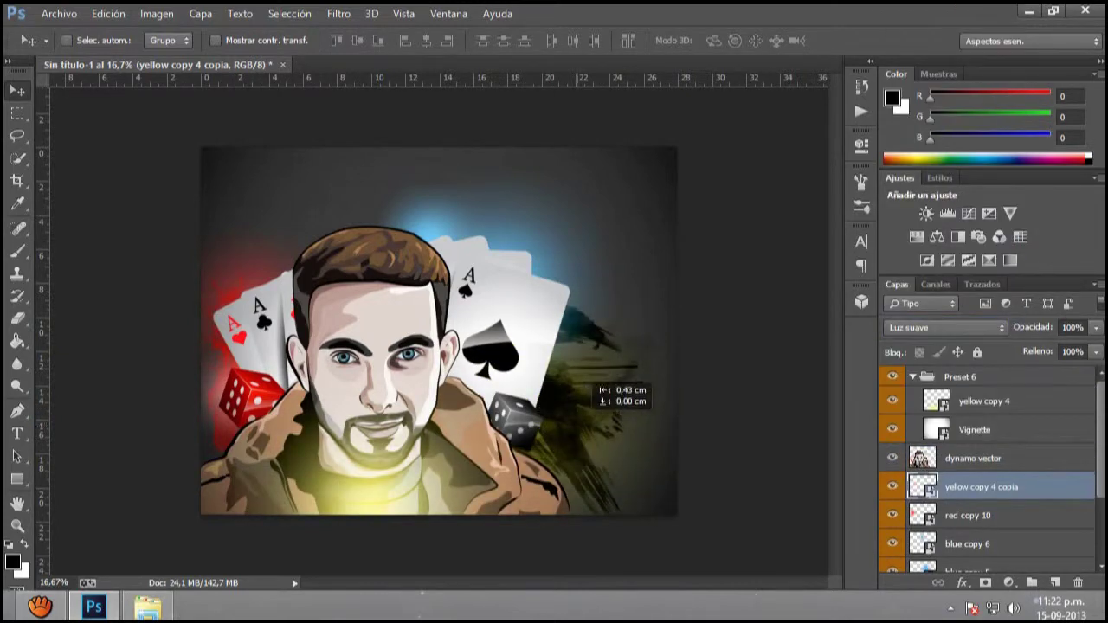
pyautogui.scroll(-2, 987, 468)
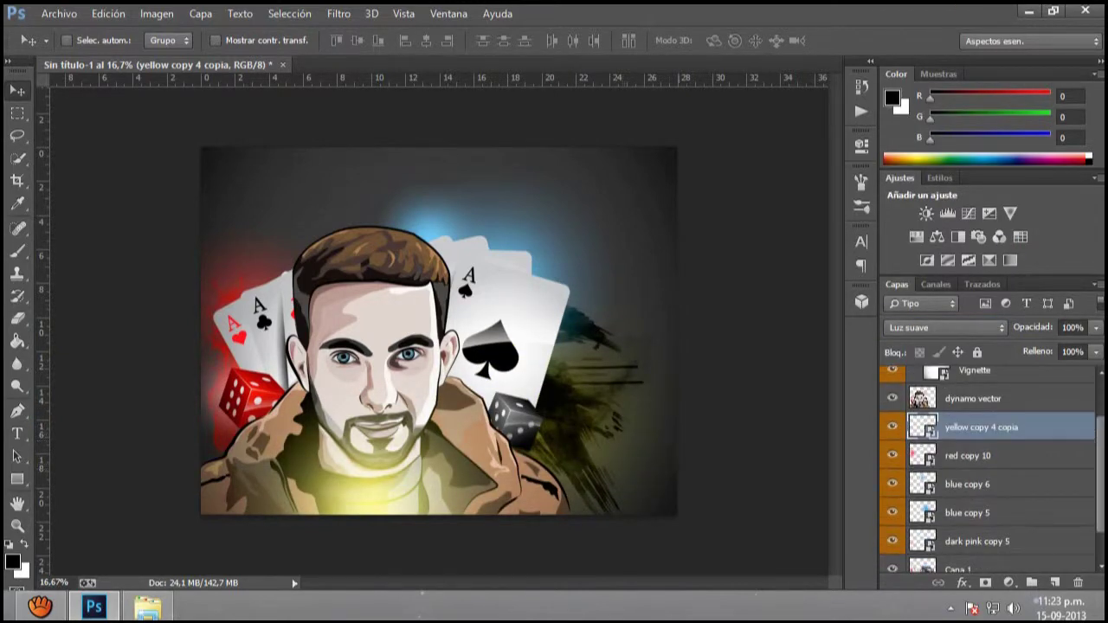
pyautogui.scroll(2, 987, 468)
pyautogui.click(973, 401)
# Step: Save the poster as 'montaje dynamo.psd' inside the montaje folder
pyautogui.hotkey('ctrl', 'shift', 's')
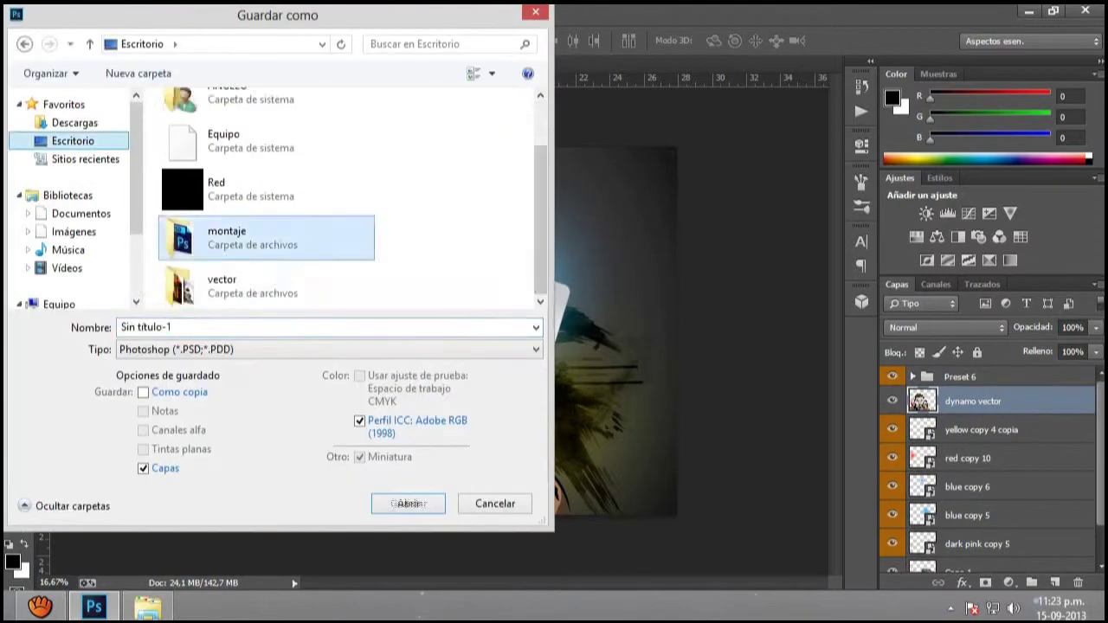
pyautogui.click(408, 503)
pyautogui.write('montaj')
pyautogui.press('Return')
pyautogui.press('Return')
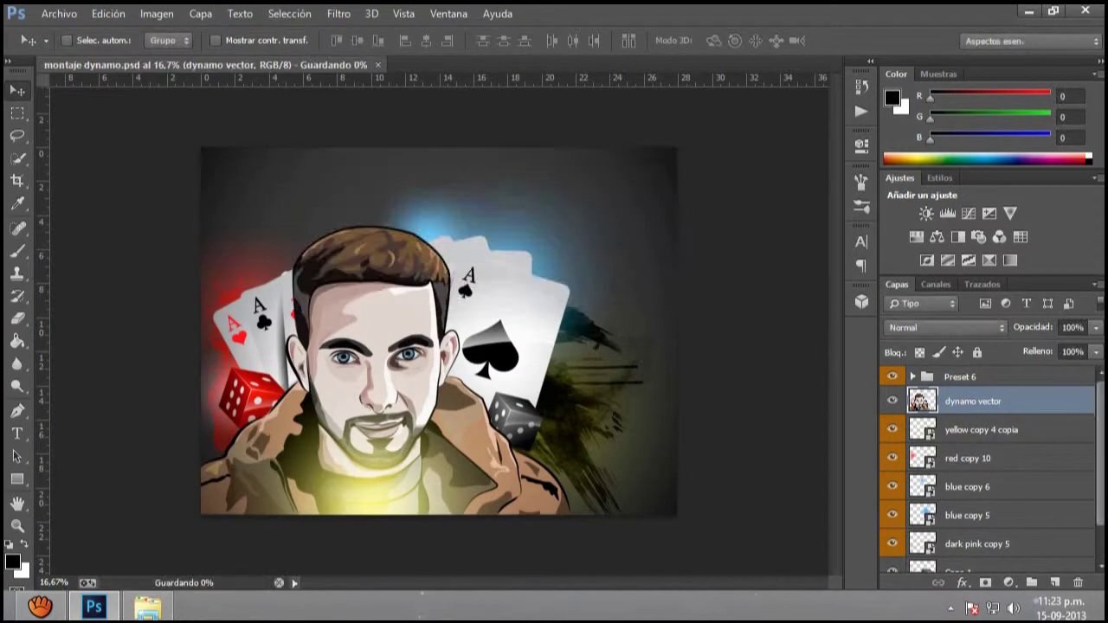
pyautogui.moveTo(378, 451); pyautogui.dragTo(388, 478)
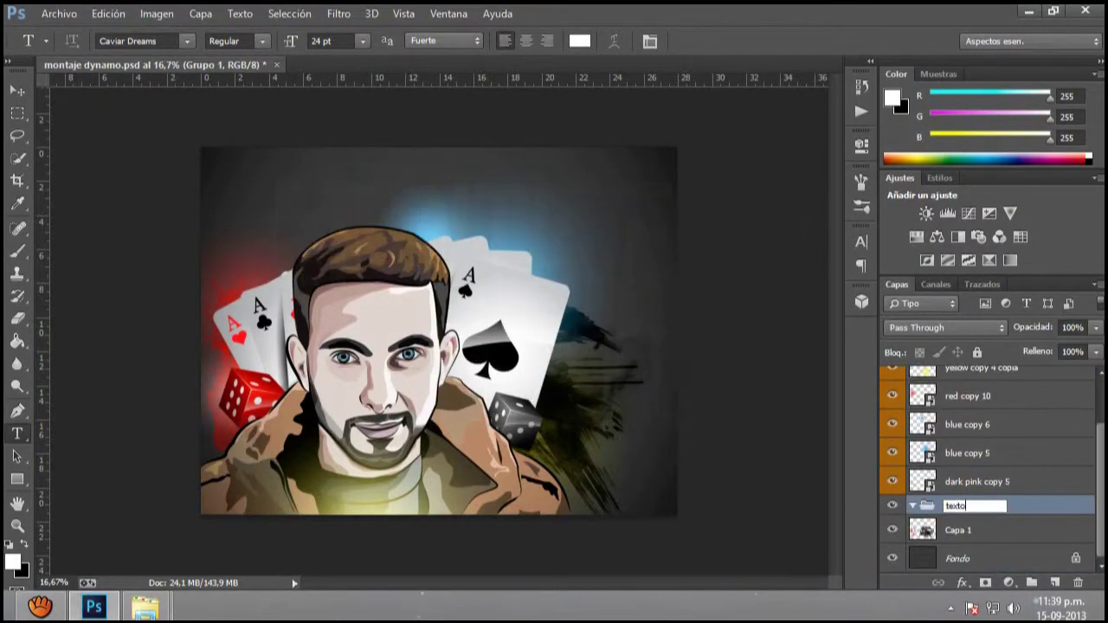
# Step: Write the 'Dynamo' title and scale it large, centred across the top of the poster
pyautogui.click(247, 187)
pyautogui.write('Dynamo')
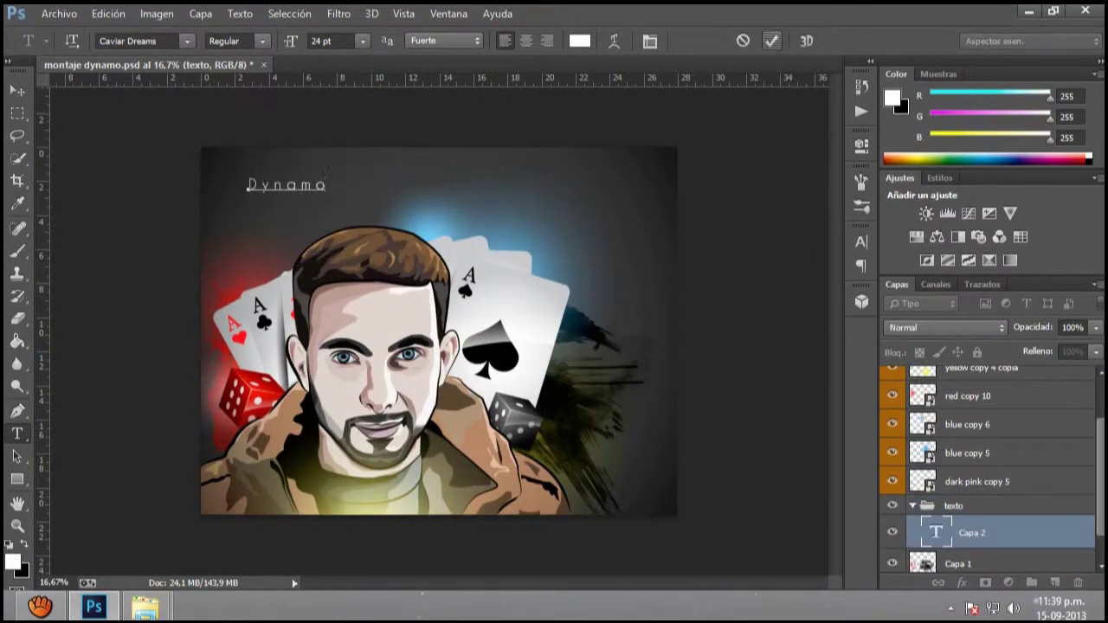
pyautogui.hotkey('ctrl', 'Return')
pyautogui.hotkey('ctrl', 't')
pyautogui.moveTo(325, 191); pyautogui.dragTo(594, 218)
pyautogui.moveTo(405, 189); pyautogui.dragTo(427, 184)
pyautogui.moveTo(612, 147); pyautogui.dragTo(641, 148)
pyautogui.moveTo(429, 185); pyautogui.dragTo(438, 188)
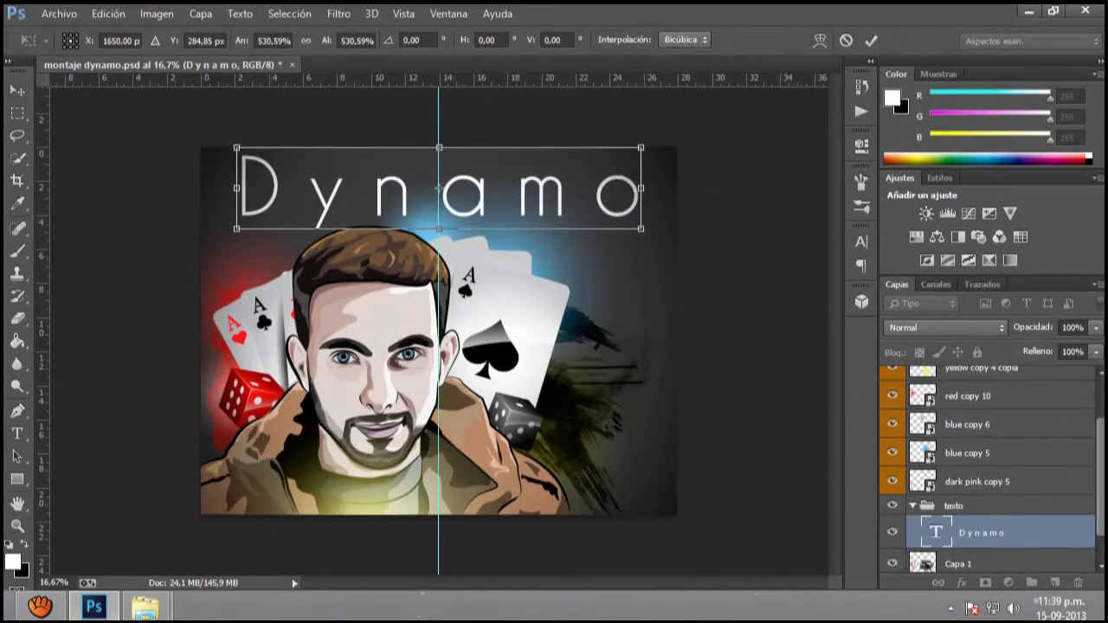
pyautogui.press('Return')
# Step: Give the title a drop shadow and #c6c4c4 grey colour, then begin typing the subtitle
pyautogui.doubleClick(1056, 532)
pyautogui.click(562, 336)
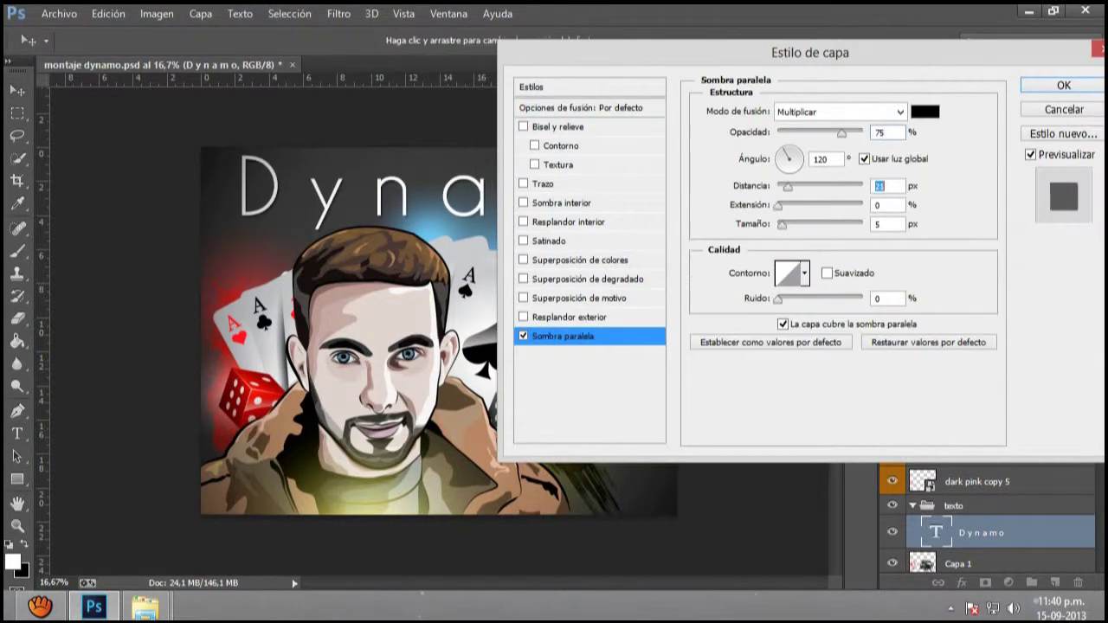
pyautogui.press('Return')
pyautogui.press('t')
pyautogui.click(580, 41)
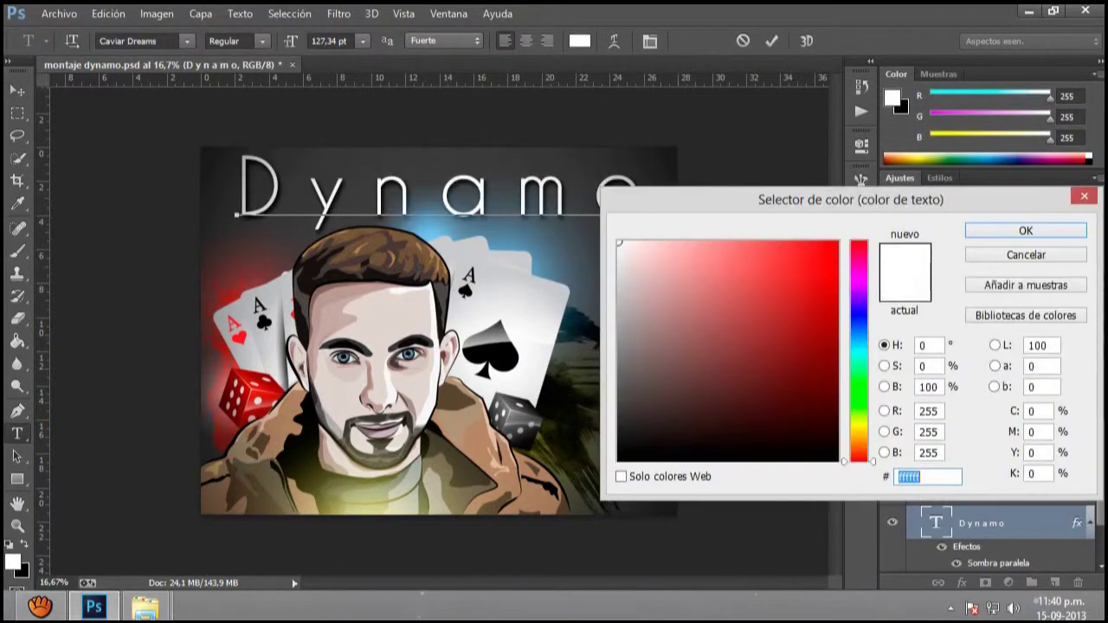
pyautogui.write('c6c4c4')
pyautogui.press('Return')
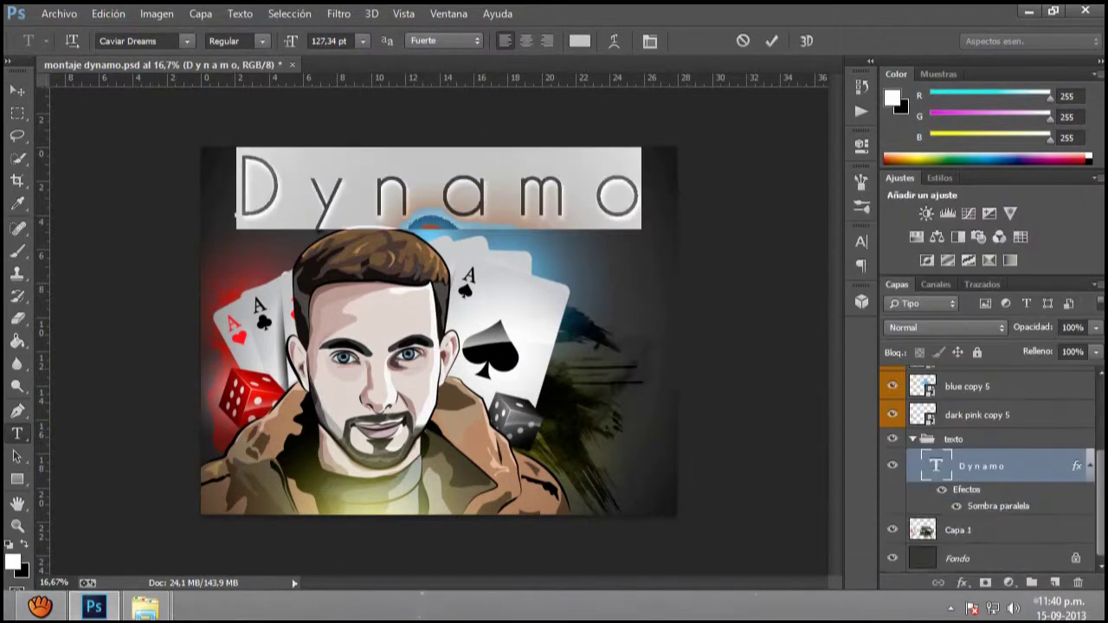
pyautogui.click(523, 238)
pyautogui.write('Magia Imposible')
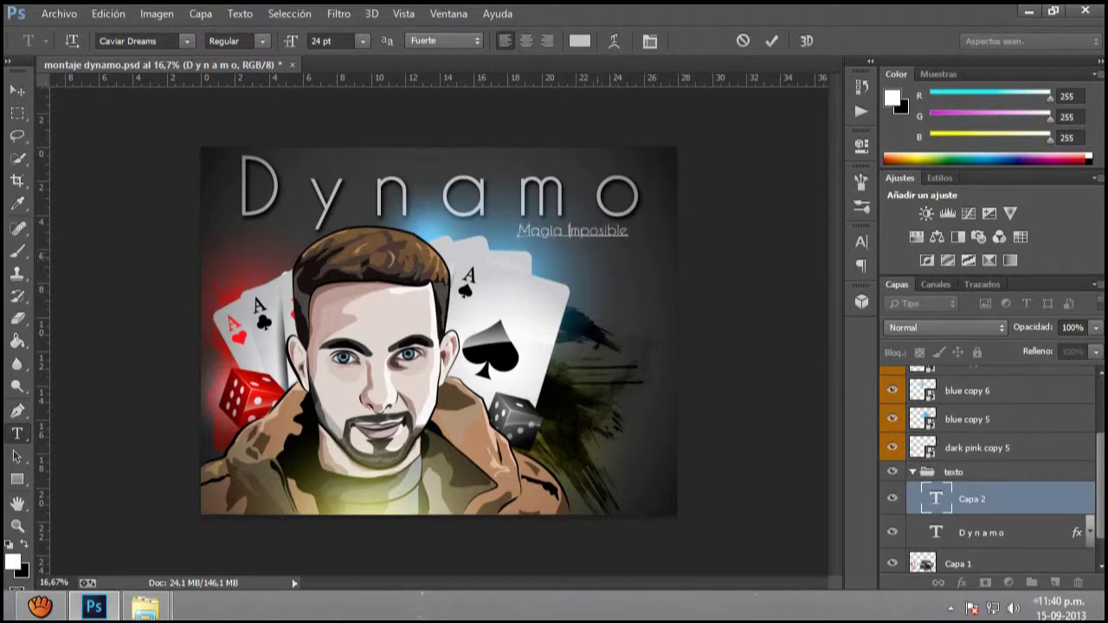
# Step: Enlarge the 'Magia Imposible.' subtitle and place a blue glow copy behind the letter D
pyautogui.hotkey('ctrl', 't')
pyautogui.moveTo(629, 239); pyautogui.dragTo(640, 242)
pyautogui.press('Return')
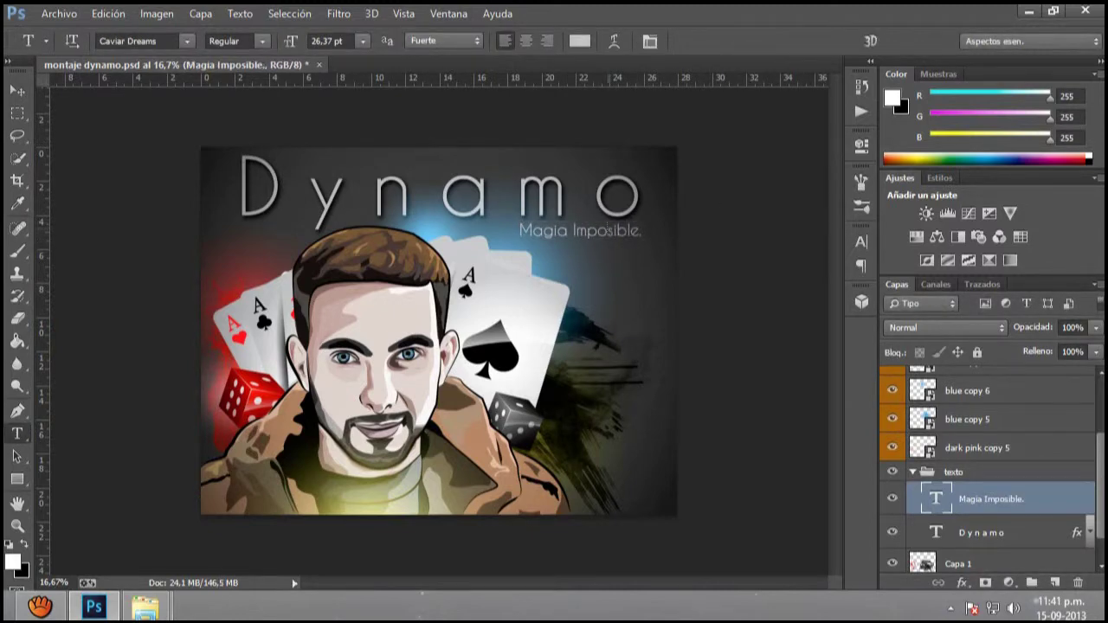
pyautogui.hotkey('ctrl', '[')
pyautogui.hotkey('ctrl', '[')
pyautogui.hotkey('ctrl', '[')
pyautogui.hotkey('ctrl', ']')
pyautogui.press('v')
pyautogui.moveTo(442, 186); pyautogui.dragTo(276, 139)
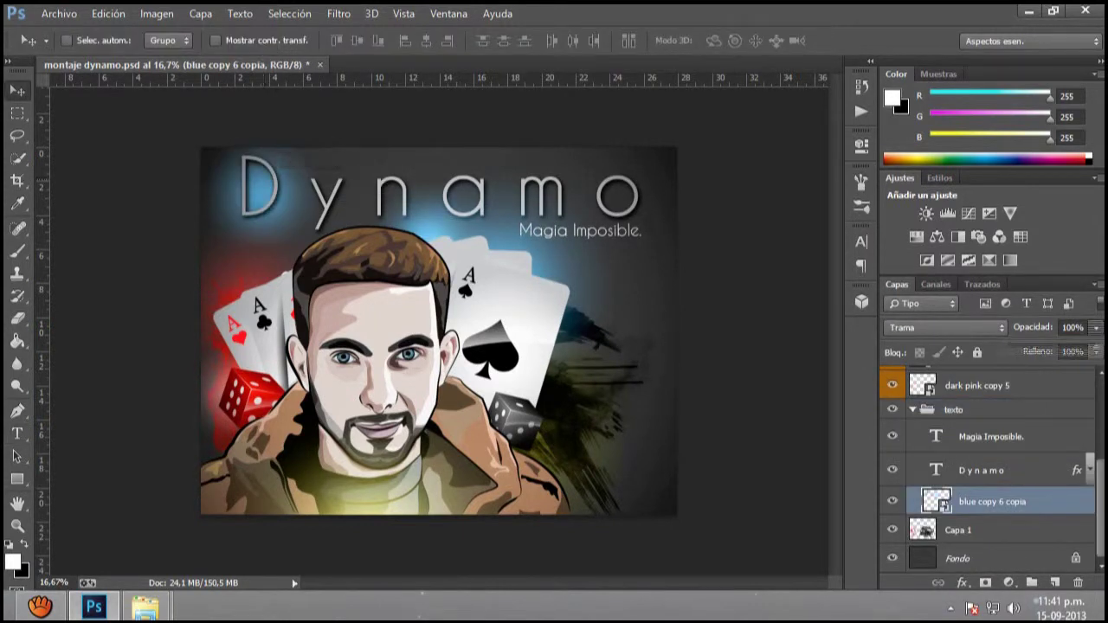
# Step: Move a red glow copy into the texto group and shrink it behind the title's final o
pyautogui.press('Delete')
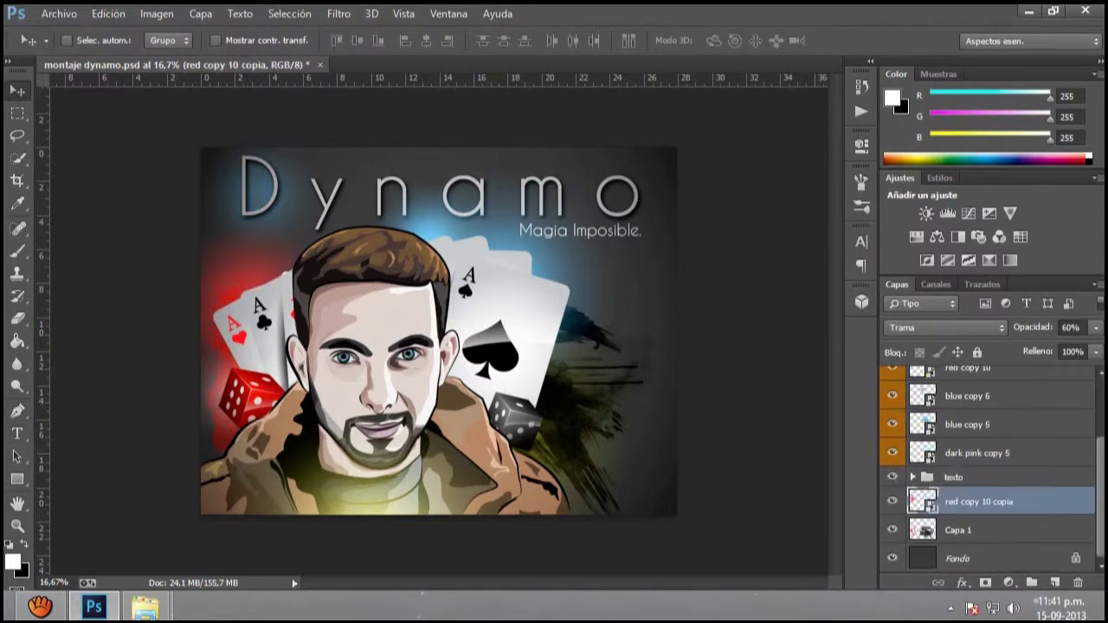
pyautogui.hotkey('ctrl', ']')
pyautogui.moveTo(463, 220); pyautogui.dragTo(614, 194)
pyautogui.hotkey('ctrl', 't')
pyautogui.moveTo(663, 156); pyautogui.dragTo(673, 144)
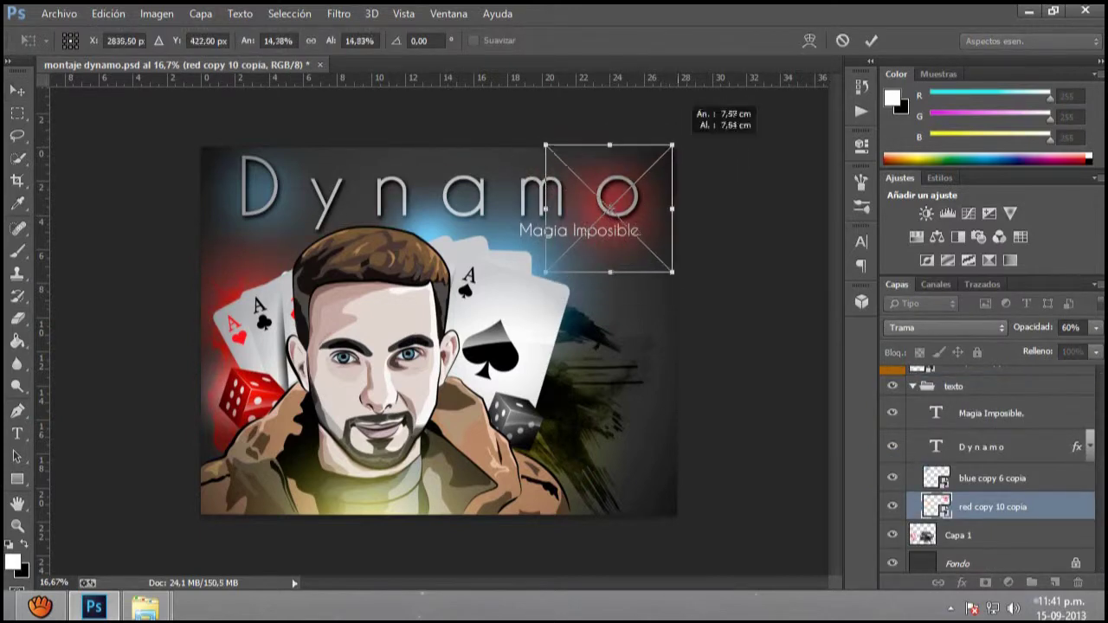
pyautogui.press('Return')
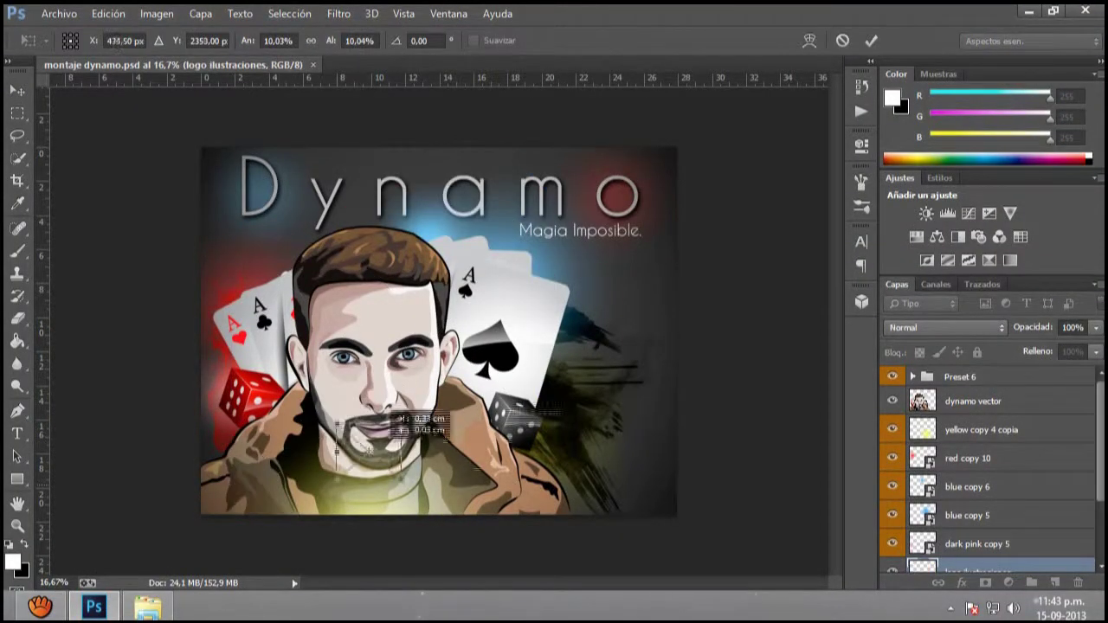
# Step: Put 'logo ilustraciones' on top in the bottom-right corner with a stroke and drop shadow
pyautogui.press('Return')
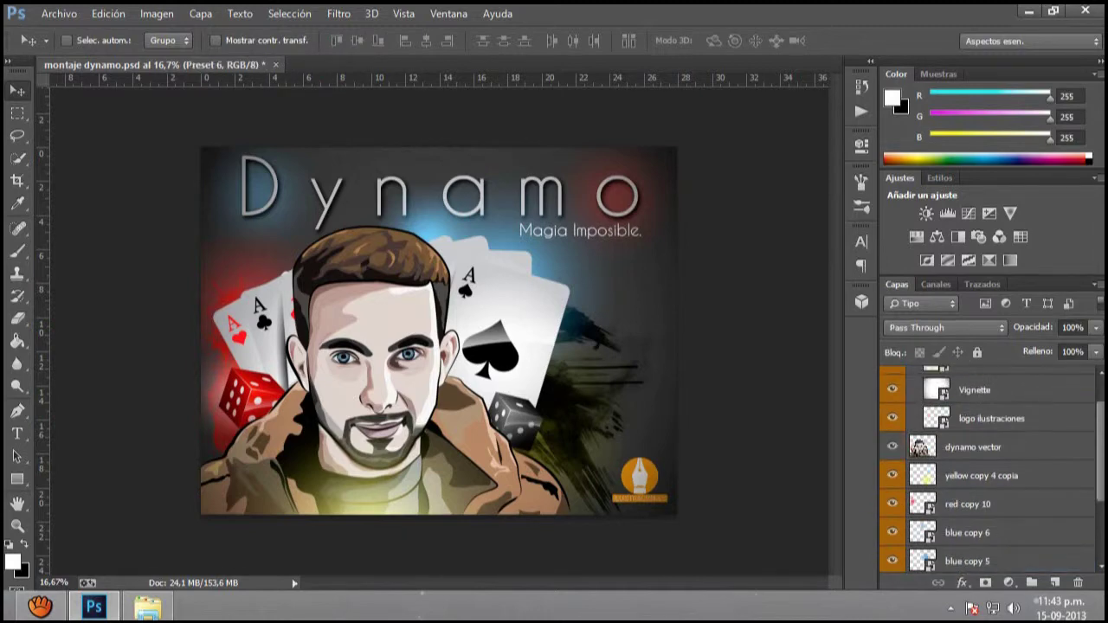
pyautogui.moveTo(939, 379); pyautogui.dragTo(940, 374)
pyautogui.moveTo(657, 450); pyautogui.dragTo(660, 444)
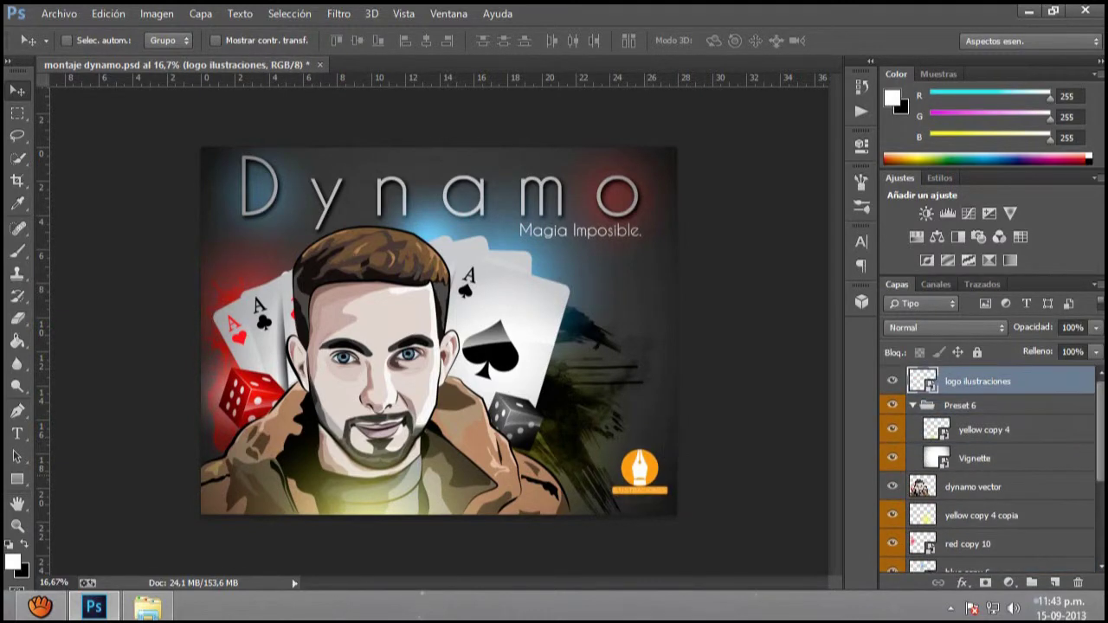
pyautogui.doubleClick(1022, 381)
pyautogui.click(527, 180)
pyautogui.click(1064, 82)
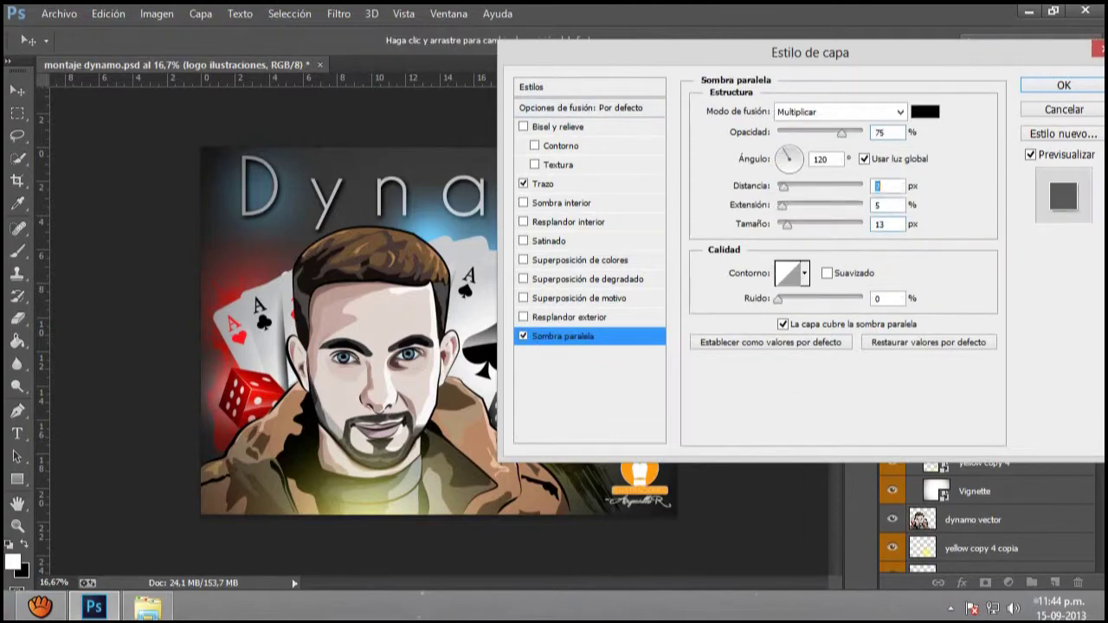
pyautogui.press('Return')
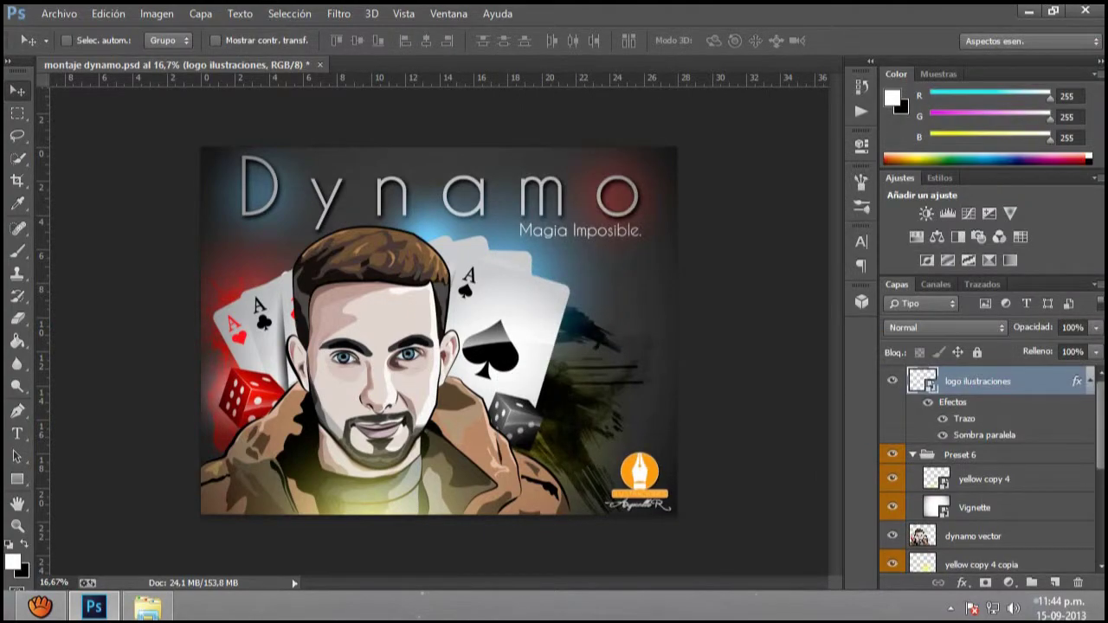